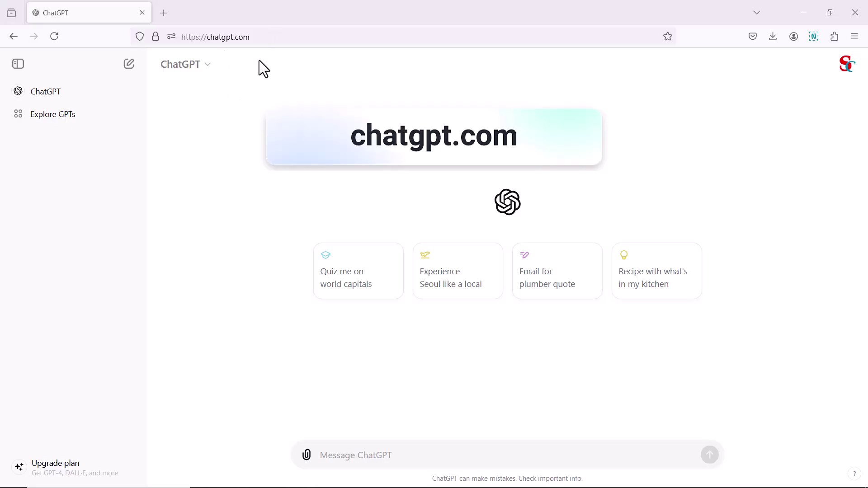
Step: Ask ChatGPT for a BricsCAD linetype with 5 line, 1 gap, 1 line, 1 gap, then copy its code
left_click(340, 456)
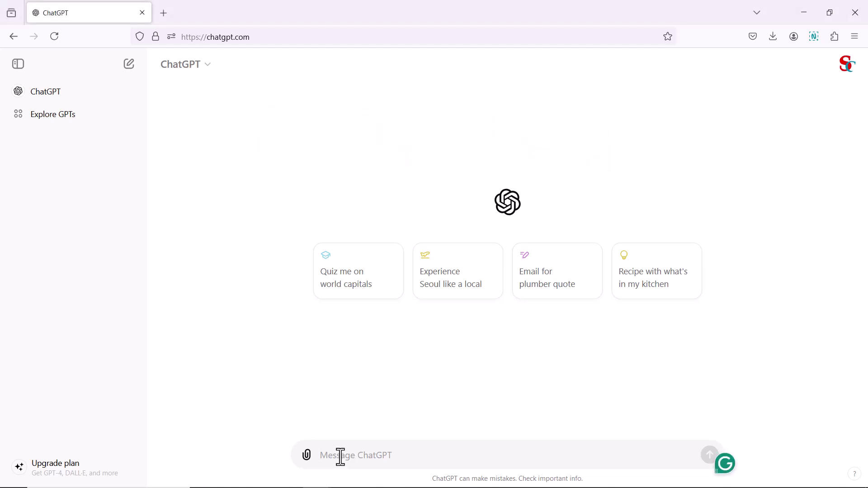
type("Create a linetype code for BricsCAD linetype that contains a line of 5 unit length then a gap of 1 unit then a line of 1 unit and a gap of 1 unit")
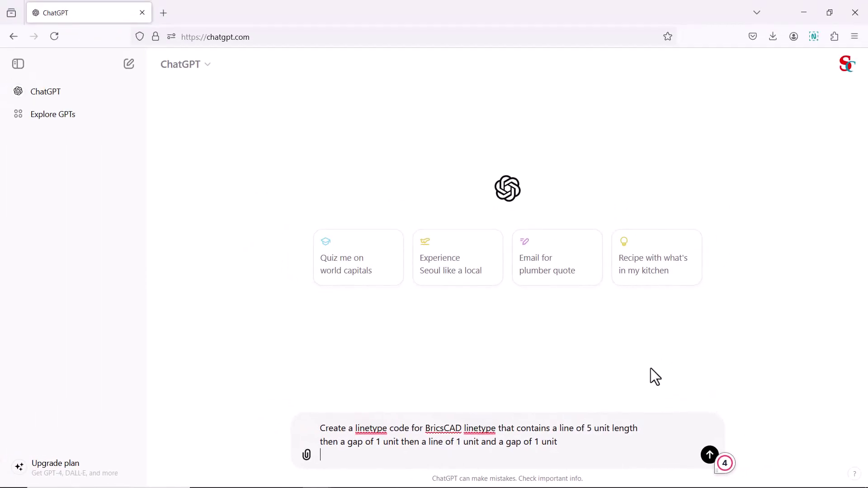
left_click(710, 455)
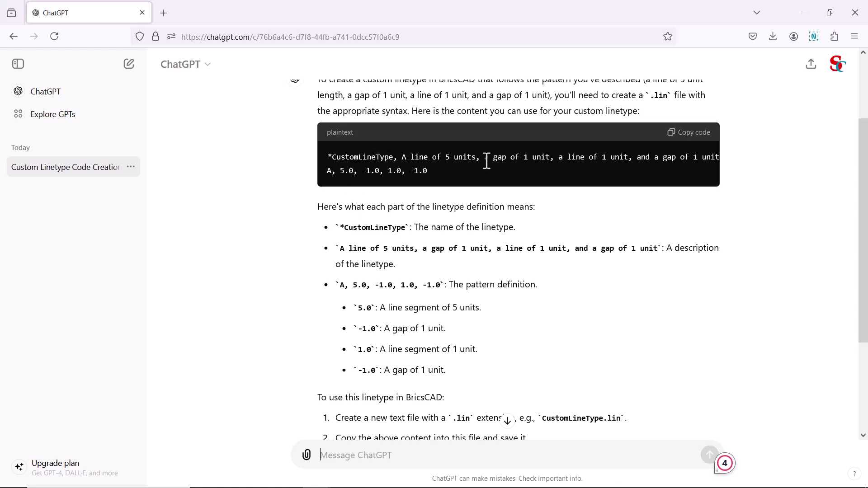
left_click(687, 138)
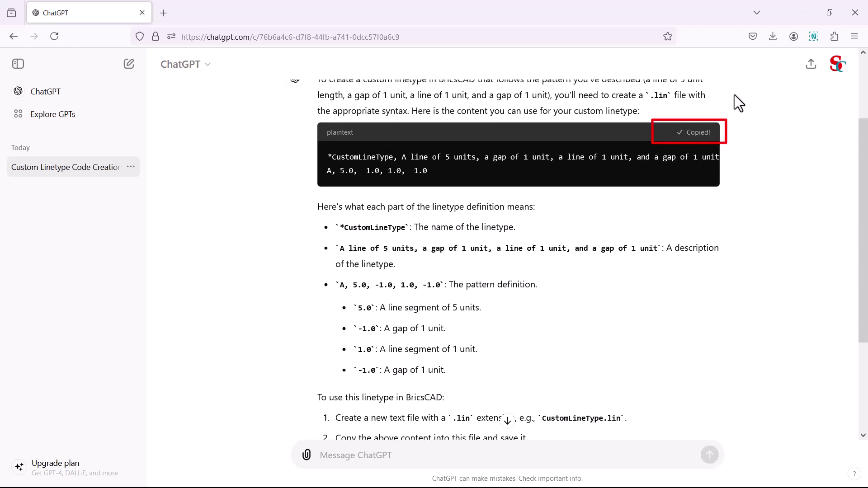
Step: Paste the linetype code into the empty Notepad document and review its 5.0 and -1.0 values
key("alt+Tab")
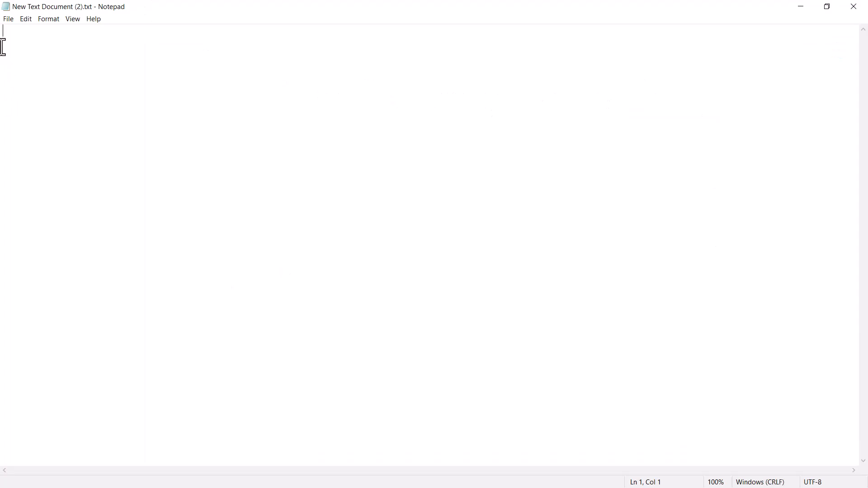
right_click(42, 43)
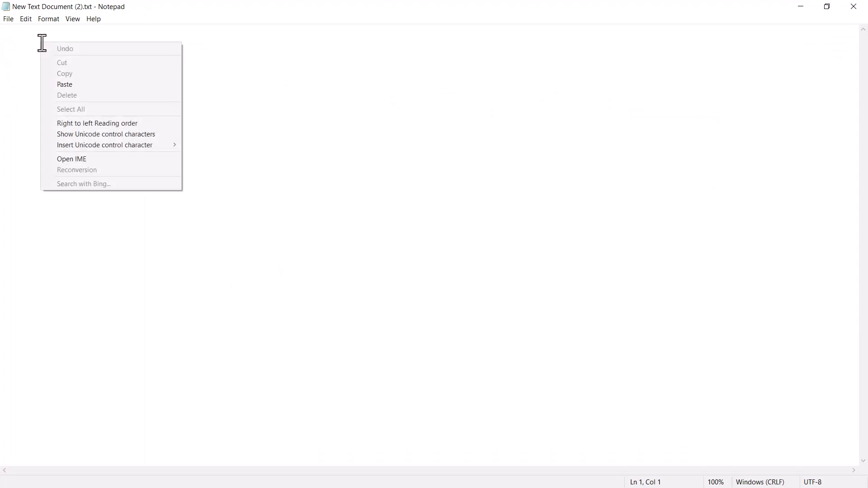
left_click(66, 84)
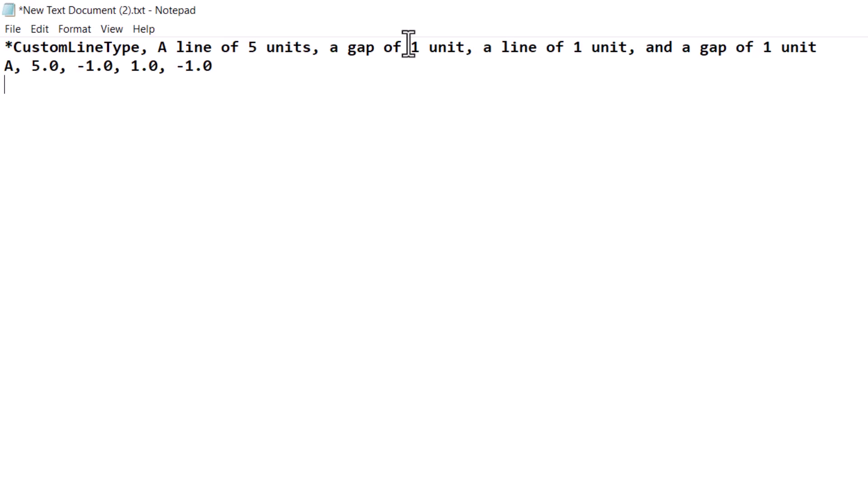
left_click(27, 71)
left_click(72, 74, "shift")
left_click(52, 80)
left_click_drag(31, 70, 169, 65)
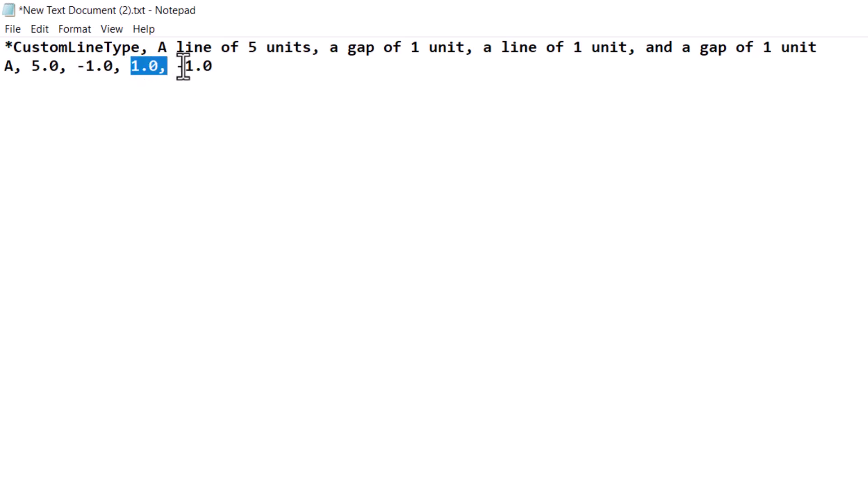
left_click(182, 65)
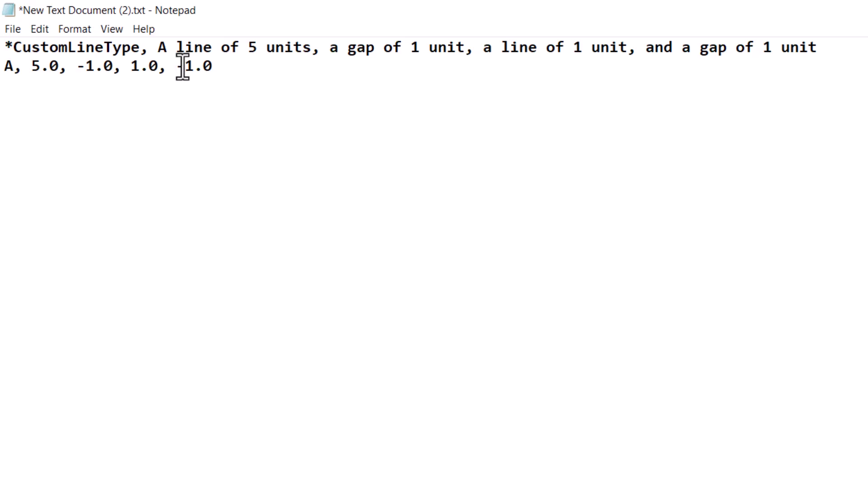
double_click(193, 69)
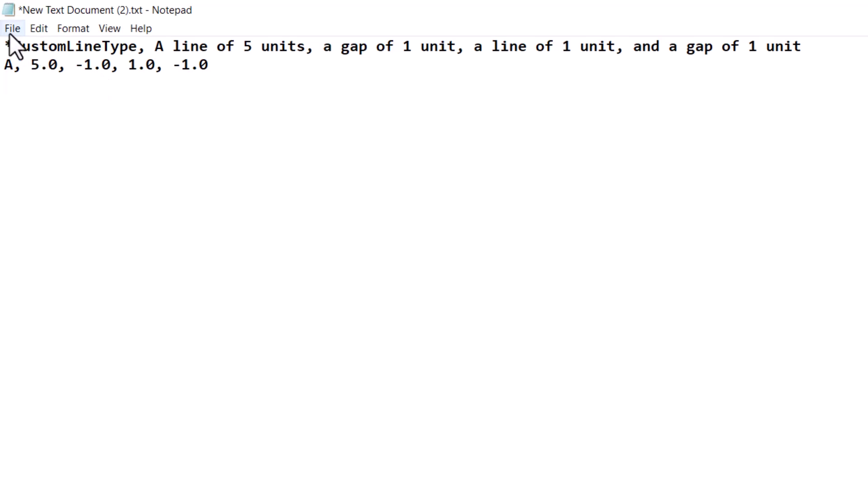
Step: Save the document to the Desktop as 'Custom linetype.lin'
left_click(10, 32)
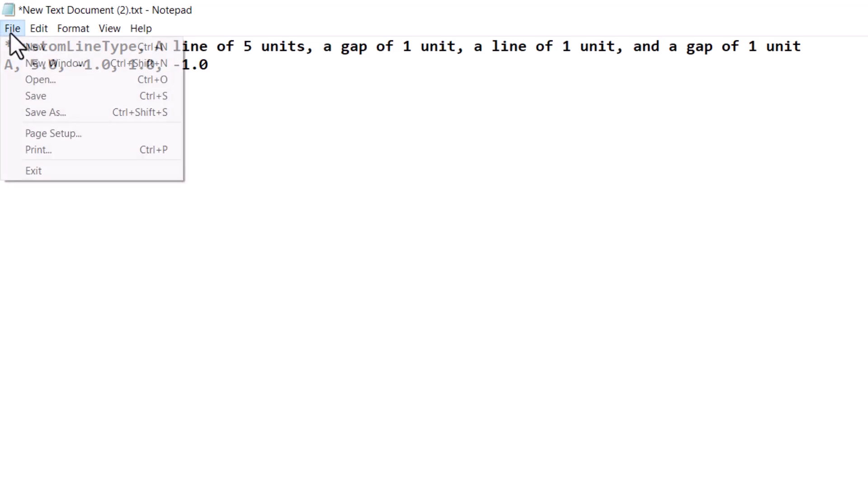
left_click(49, 114)
type("Custom linetype.i")
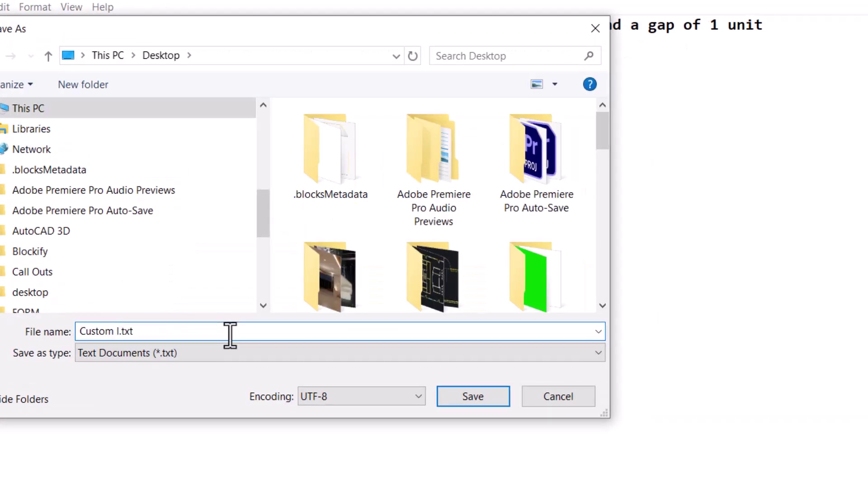
key("BackSpace")
type("lintxt")
key("Delete")
key("Delete")
key("Delete")
key("Delete")
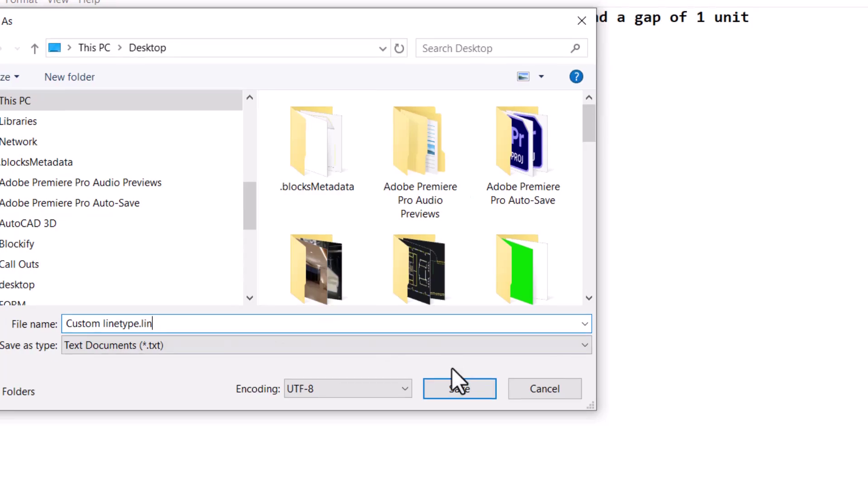
left_click(462, 393)
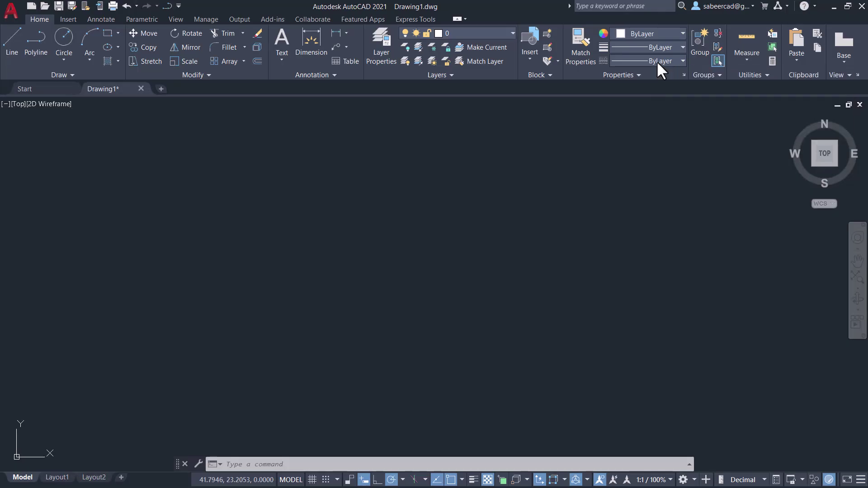
Step: Load CustomLineType from Custom Linetype.lin through the Linetype Manager
left_click(657, 61)
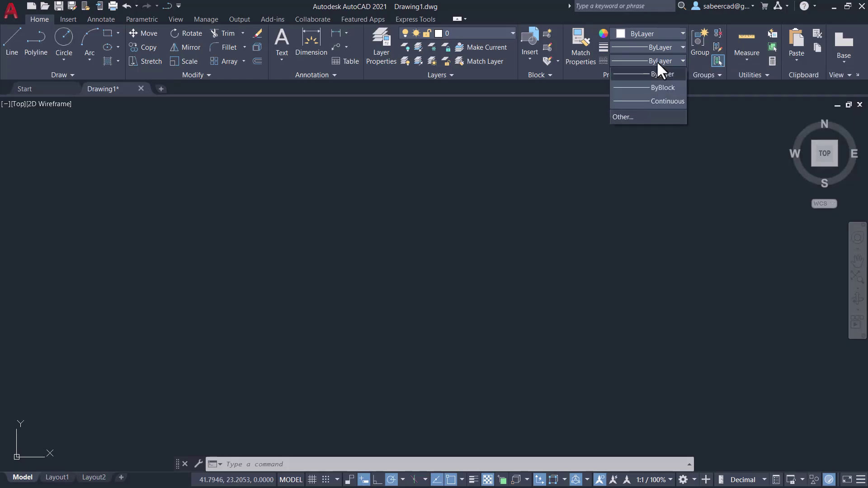
left_click(631, 119)
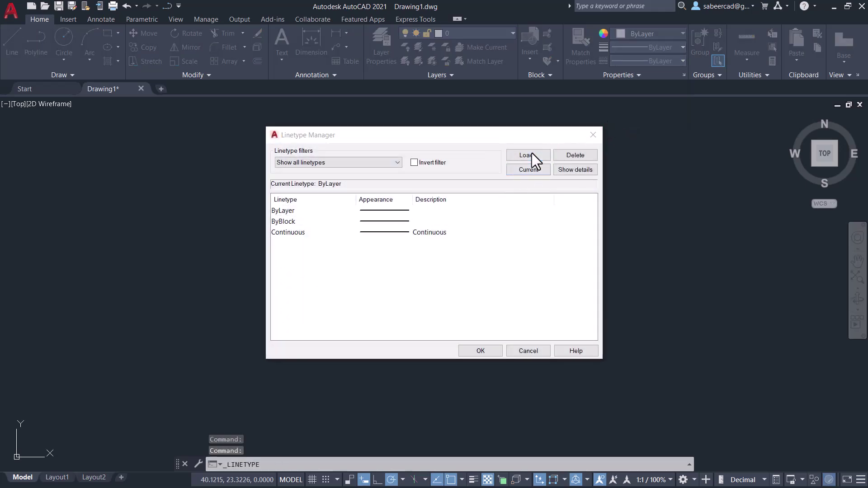
left_click(532, 154)
left_click(332, 184)
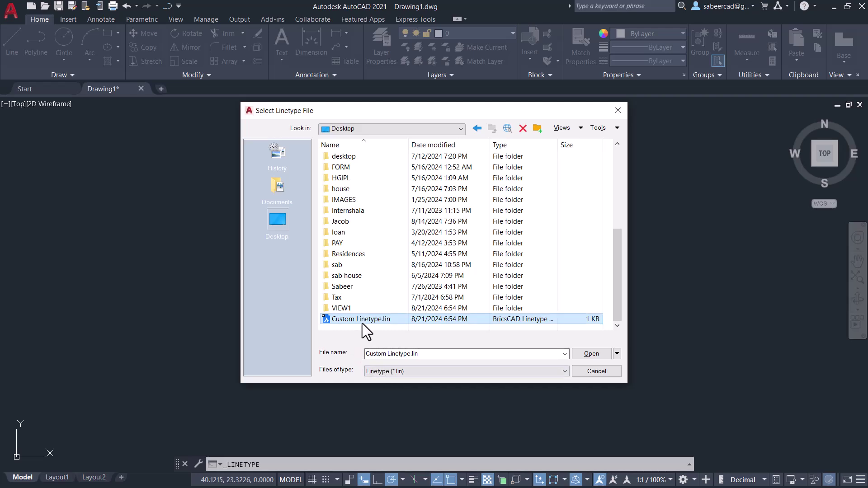
left_click(595, 356)
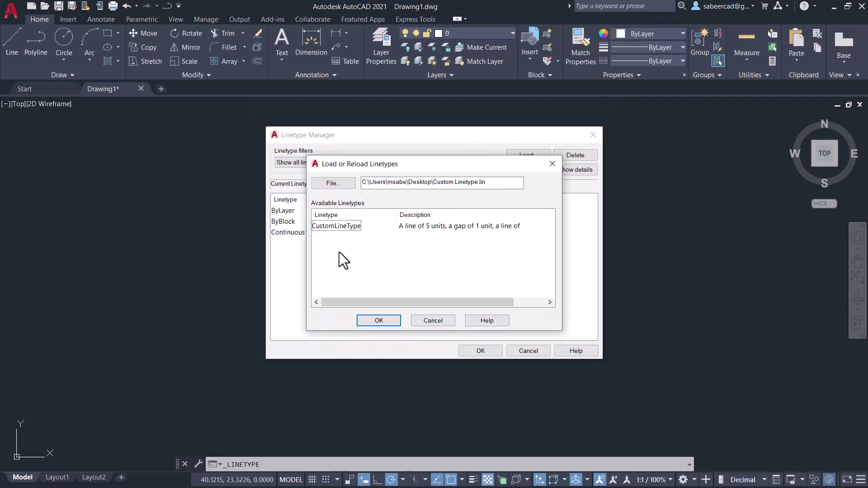
left_click(353, 230)
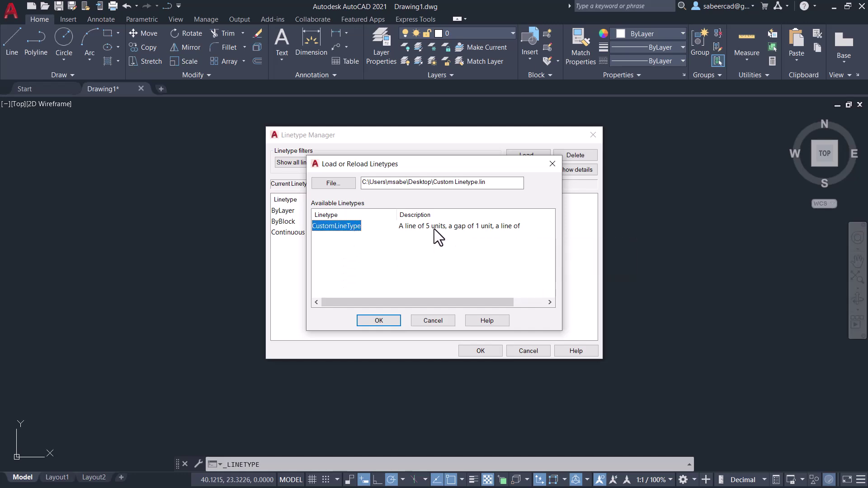
left_click(379, 321)
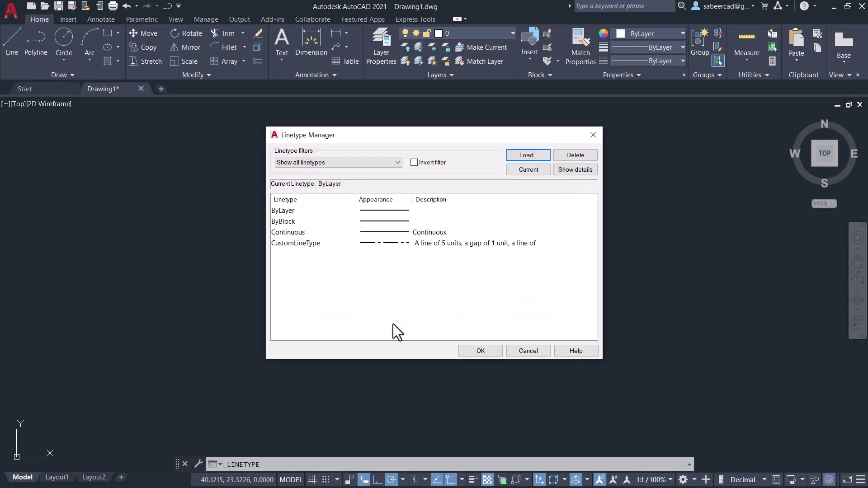
left_click(481, 351)
Step: Make CustomLineType current and begin a polyline with a long horizontal top line
left_click(659, 60)
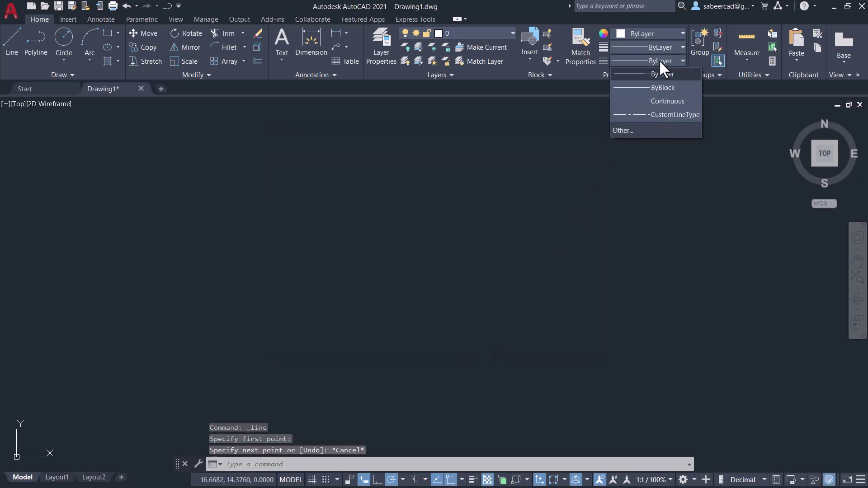
left_click(652, 114)
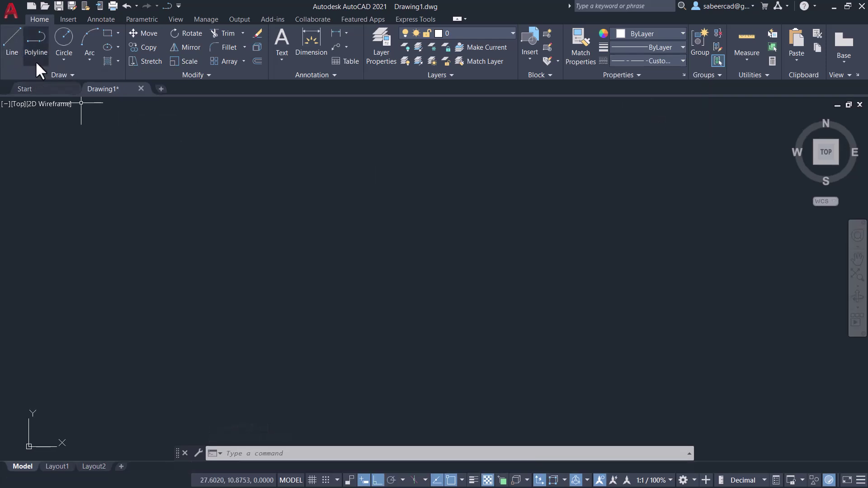
left_click(38, 47)
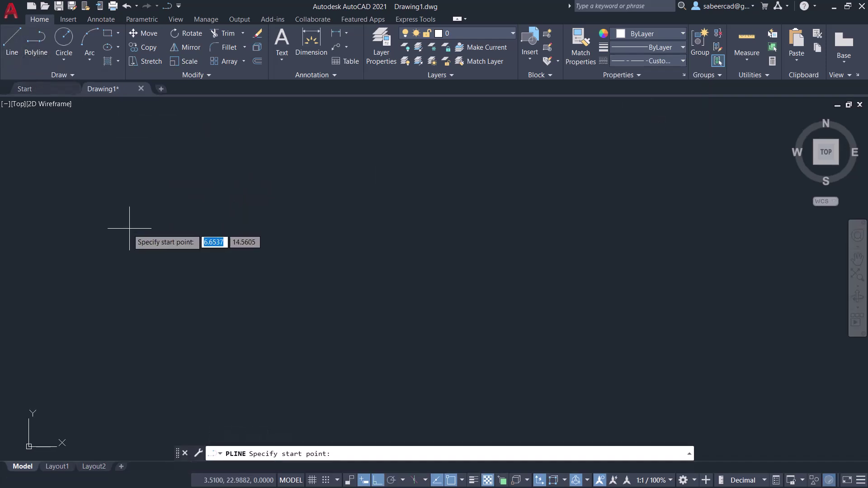
left_click(137, 202)
left_click(595, 172)
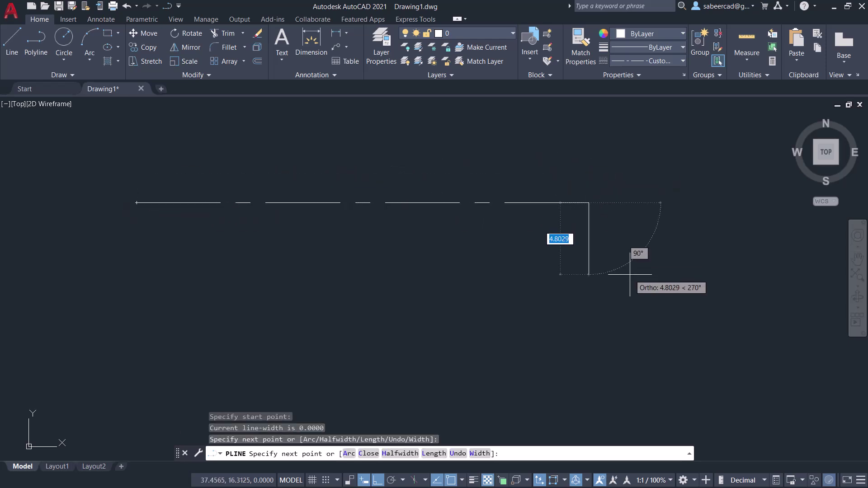
Step: Add a semicircular arc bend and a stepped bottom line back to the left, finishing the polyline
type("a")
key("Return")
left_click(589, 384)
key("Escape")
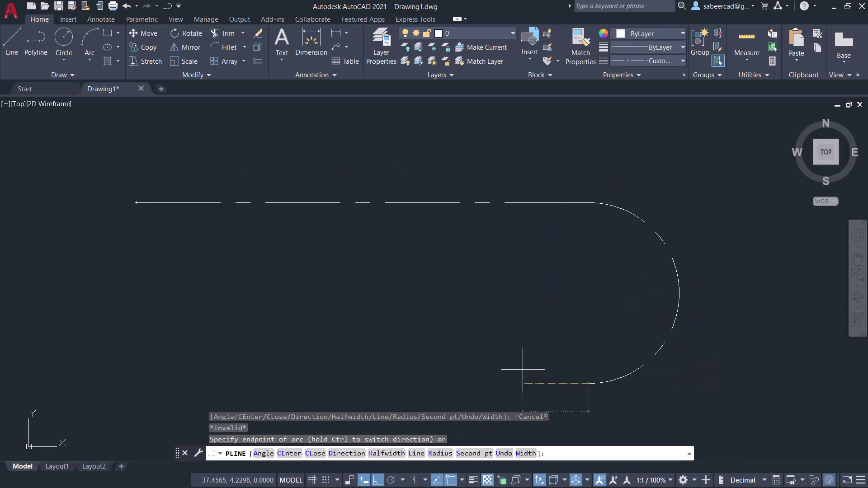
type("l")
key("Return")
left_click(352, 383)
left_click(352, 312)
left_click(133, 312)
key("Return")
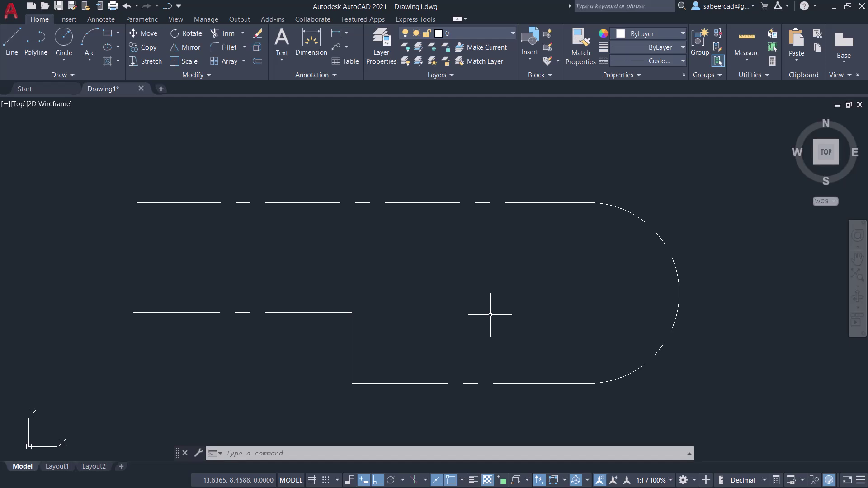
Step: Set the linetype scale (LTS) to 0.4 for finer dashes, then return to the ChatGPT window
type("lts")
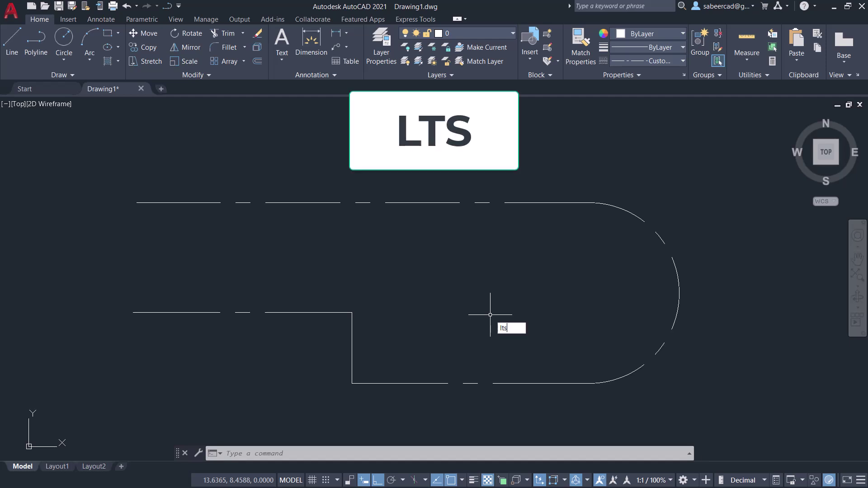
key("Return")
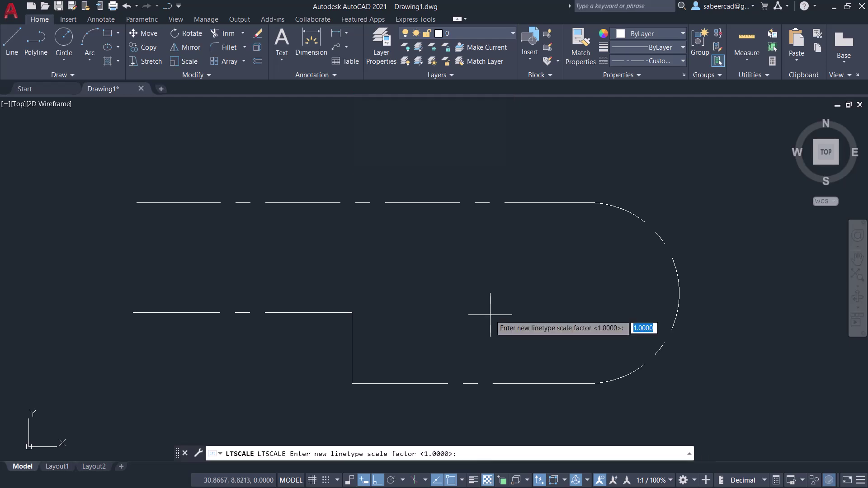
type("0.4")
key("Return")
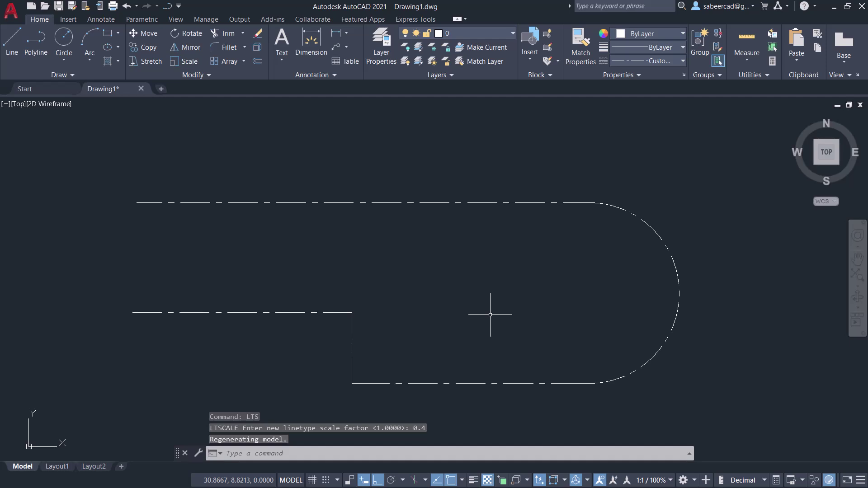
key("alt+Tab")
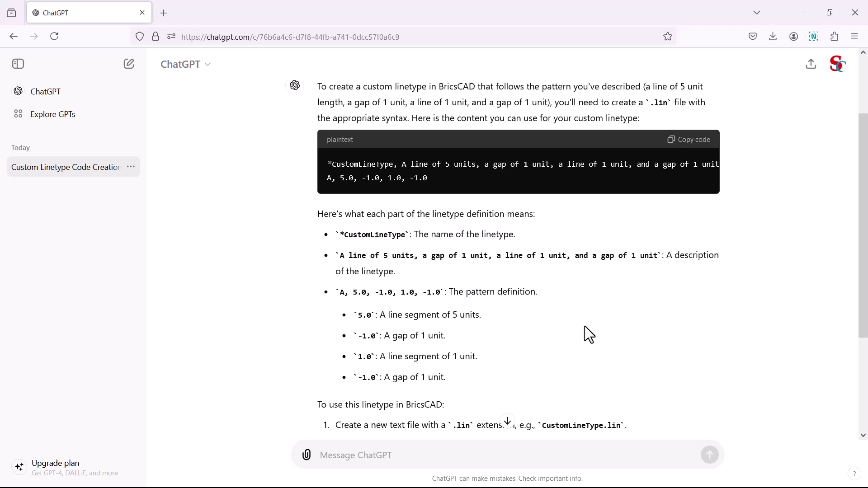
Step: Ask ChatGPT for a version with the text POWER replacing the 1-unit line, then copy and paste the code
left_click(351, 457)
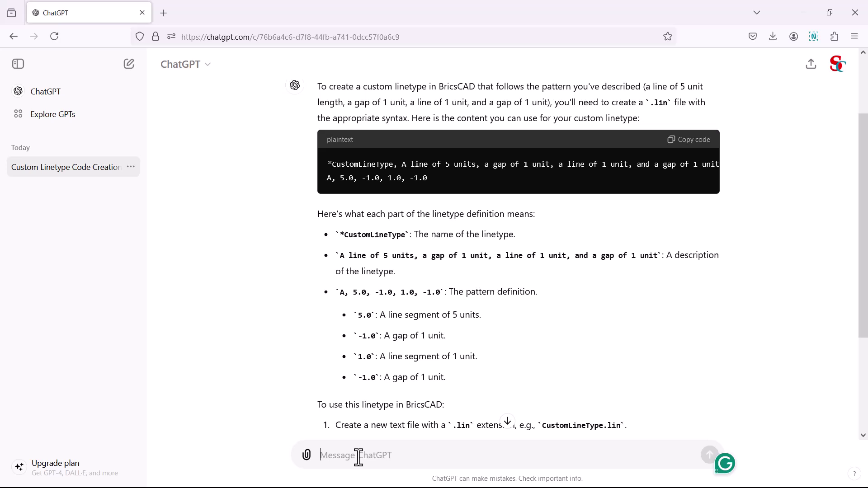
type("Recreate the same code by inserting the text \"POWER\" in the place of line with 1 unit length")
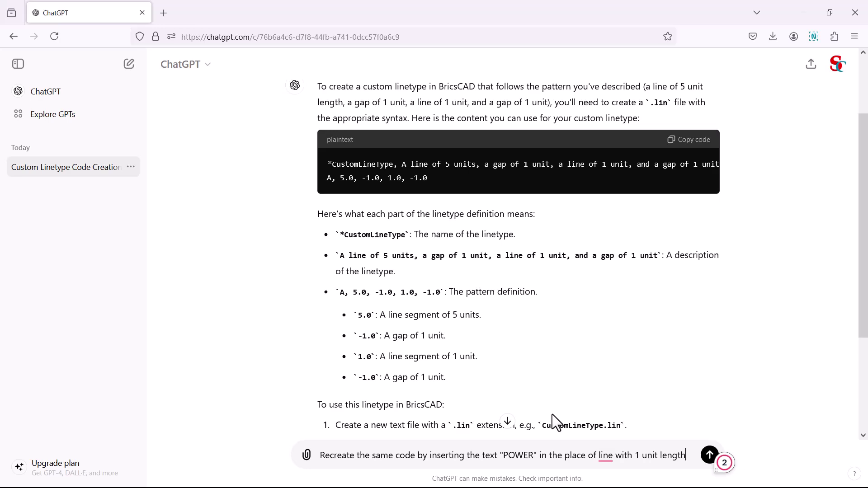
key("Return")
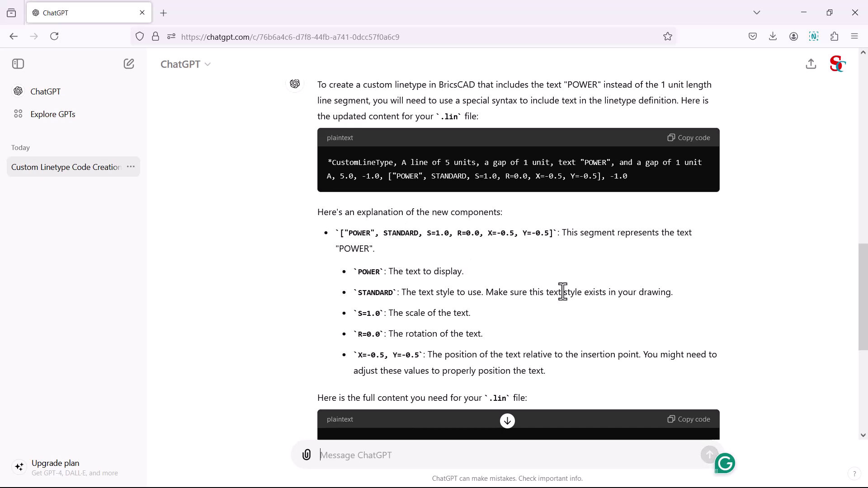
left_click(701, 145)
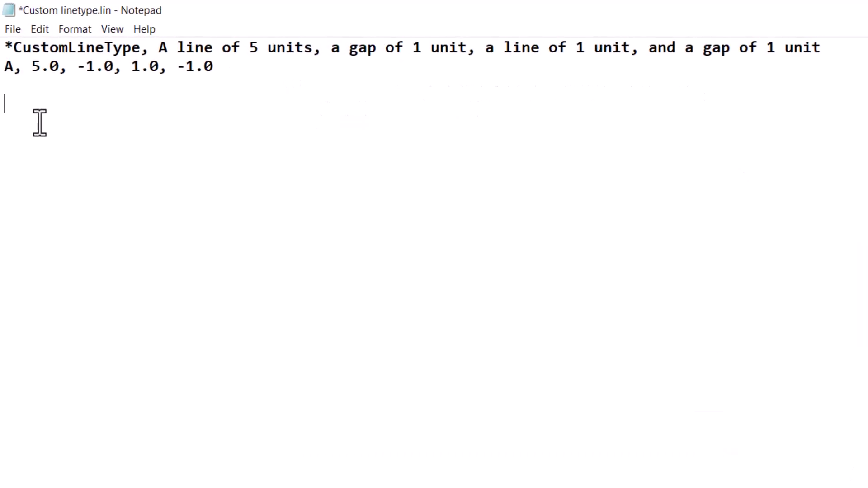
key("ctrl+v")
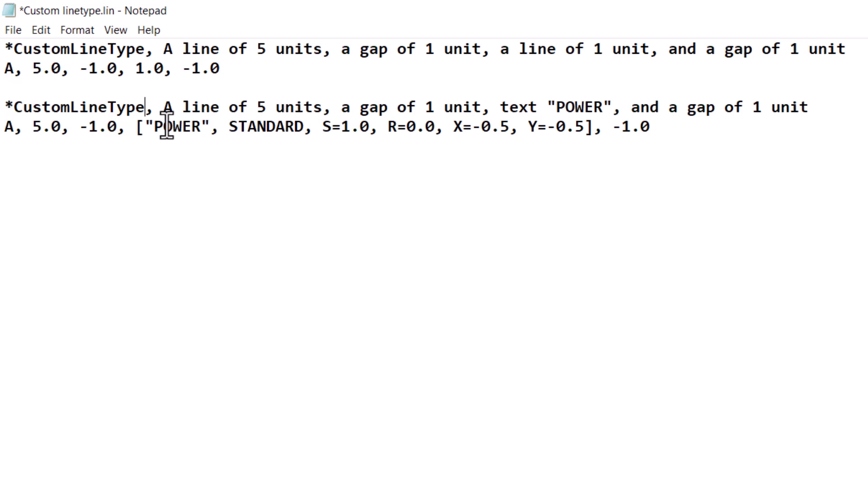
Step: Rename the new definition from CustomLineType to 'Power Line' and save Custom linetype.lin
key("BackSpace")
key("BackSpace")
key("BackSpace")
key("BackSpace")
key("BackSpace")
key("BackSpace")
key("BackSpace")
key("BackSpace")
key("BackSpace")
key("BackSpace")
key("BackSpace")
key("BackSpace")
key("BackSpace")
key("BackSpace")
type("Power Lin")
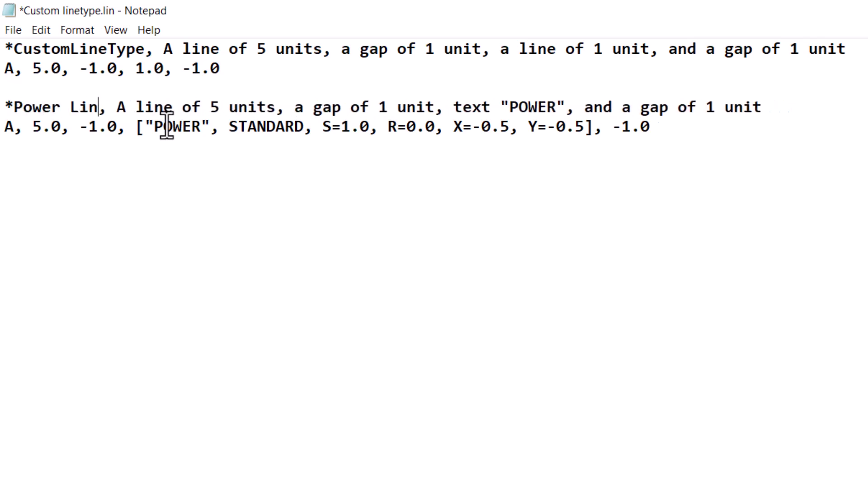
type("e")
left_click(13, 30)
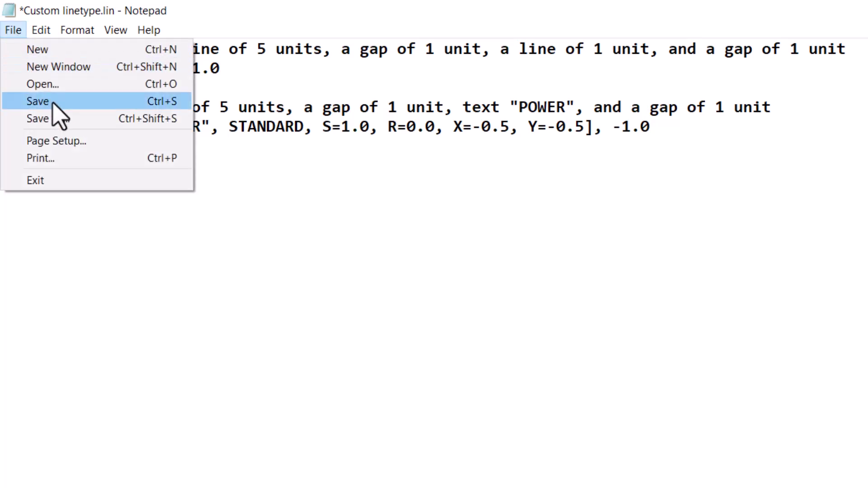
left_click(53, 103)
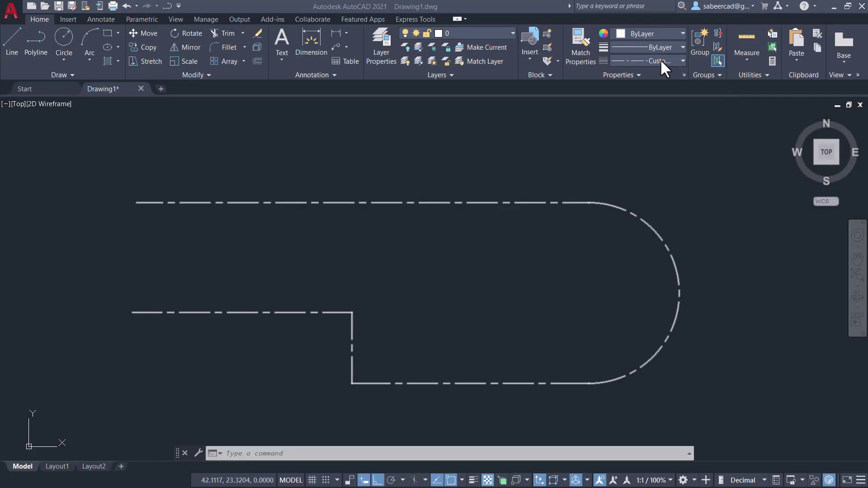
Step: Load the Power Line linetype from Custom linetype.lin and set it as the current linetype
left_click(658, 61)
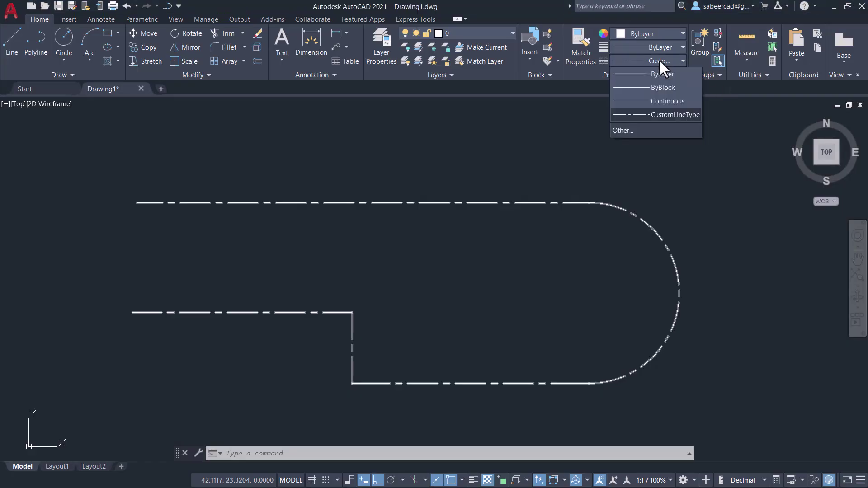
left_click(626, 130)
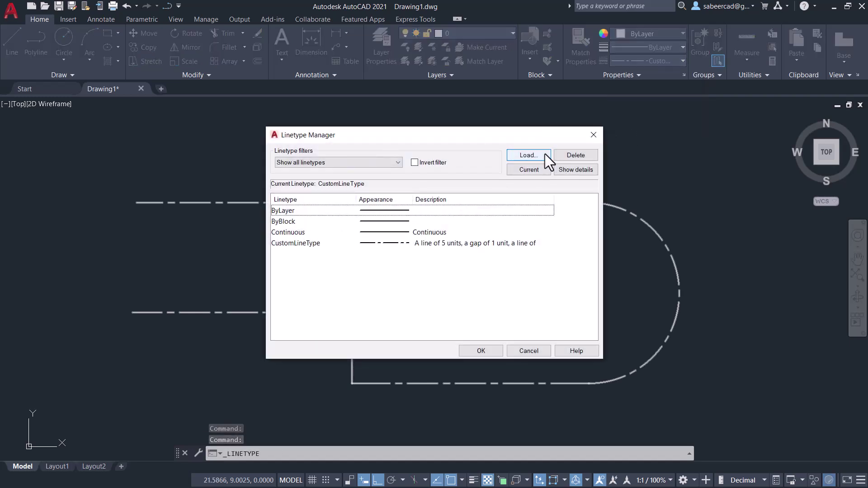
left_click(528, 155)
left_click(333, 186)
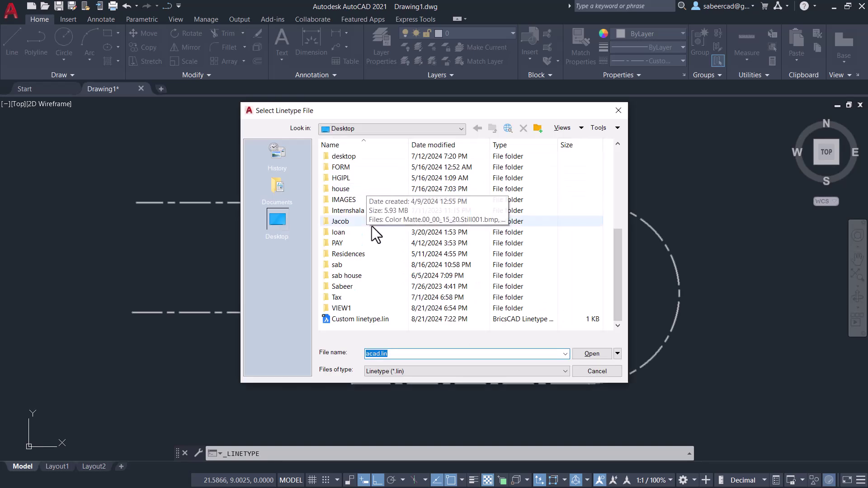
left_click(365, 320)
left_click(588, 354)
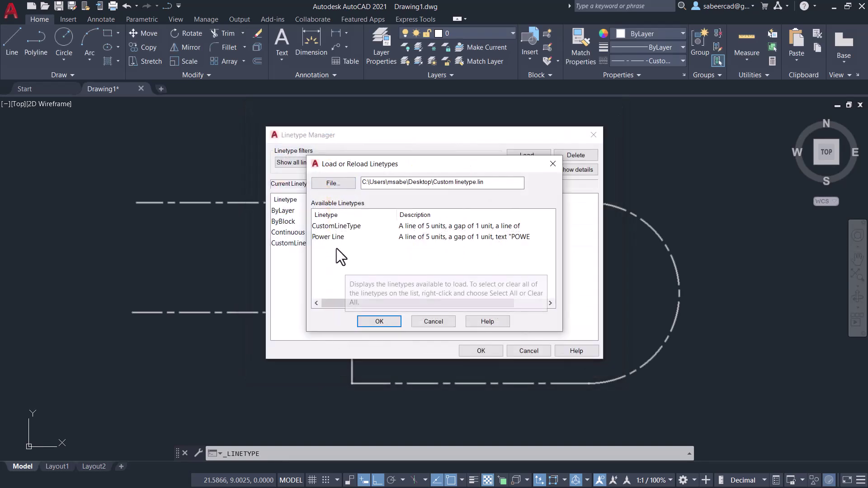
left_click(326, 238)
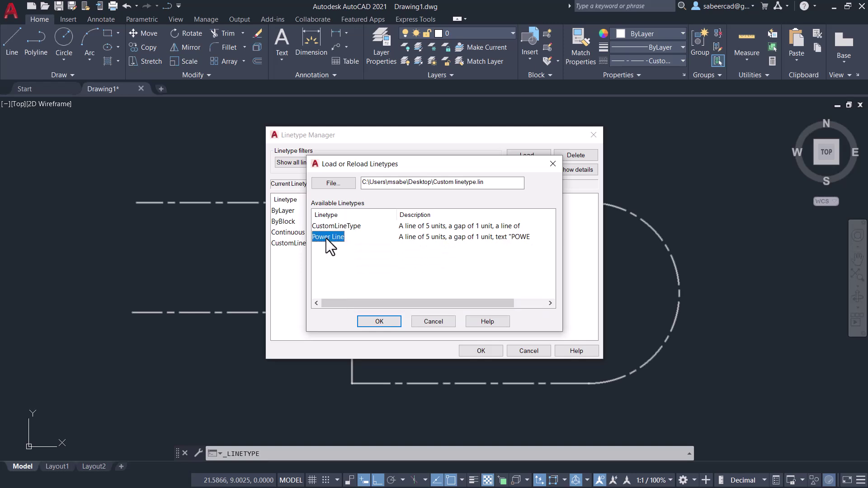
left_click(379, 322)
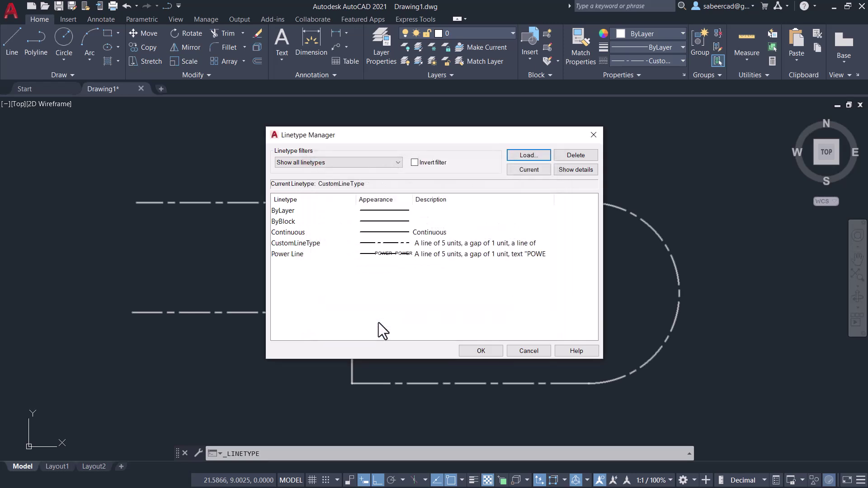
left_click(481, 351)
left_click(658, 62)
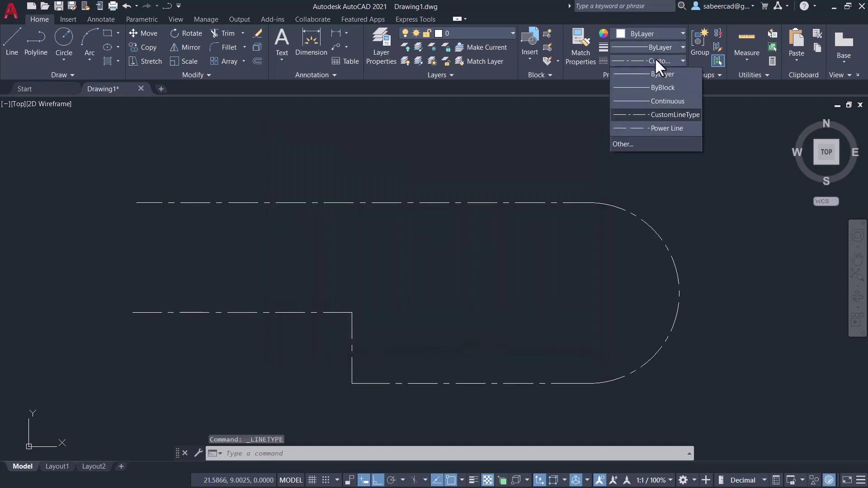
left_click(648, 127)
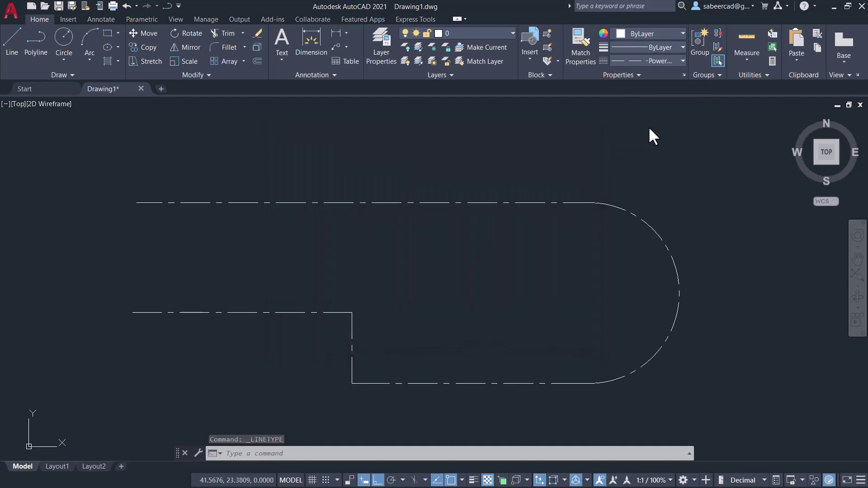
Step: Draw a multi-corner polyline around the existing shape in the Power Line linetype with repeating POWER text
left_click(36, 44)
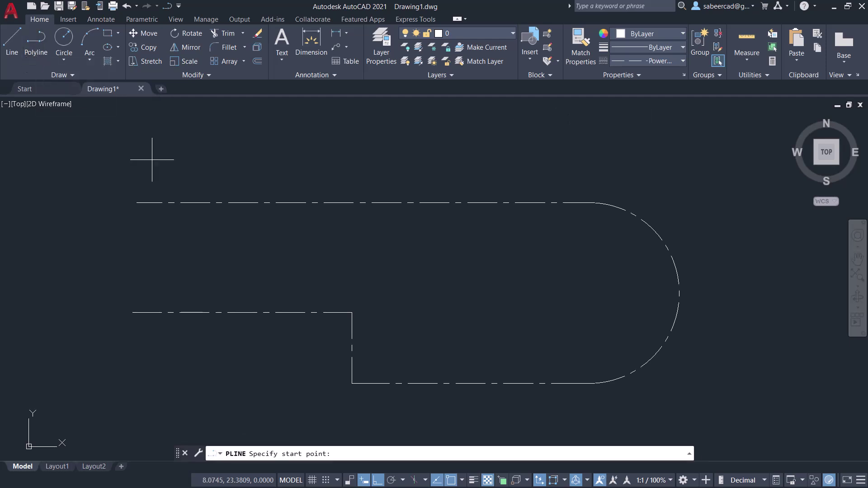
left_click(140, 264)
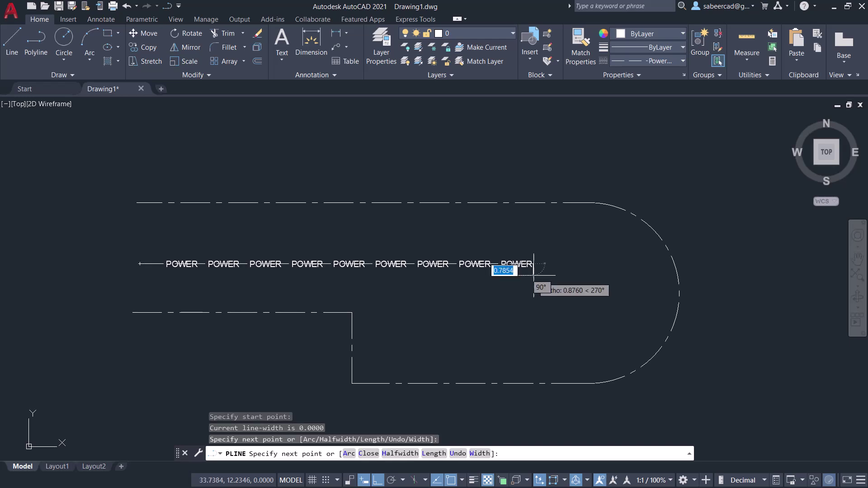
left_click(533, 127)
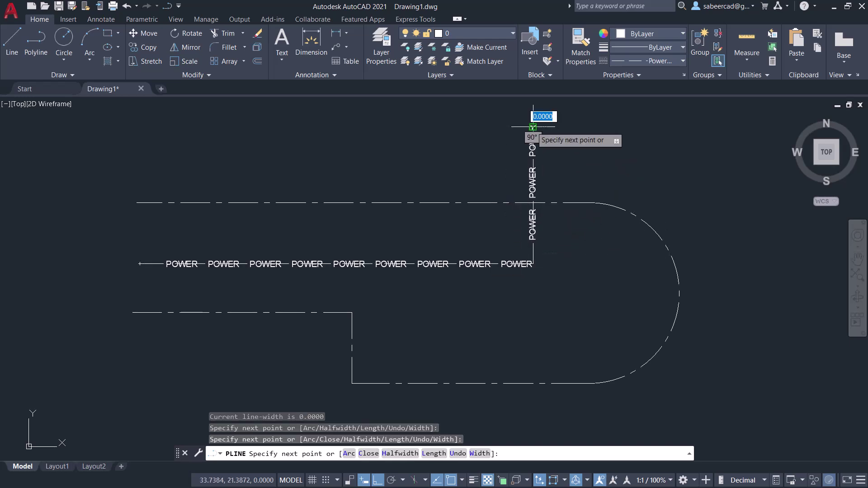
left_click(742, 147)
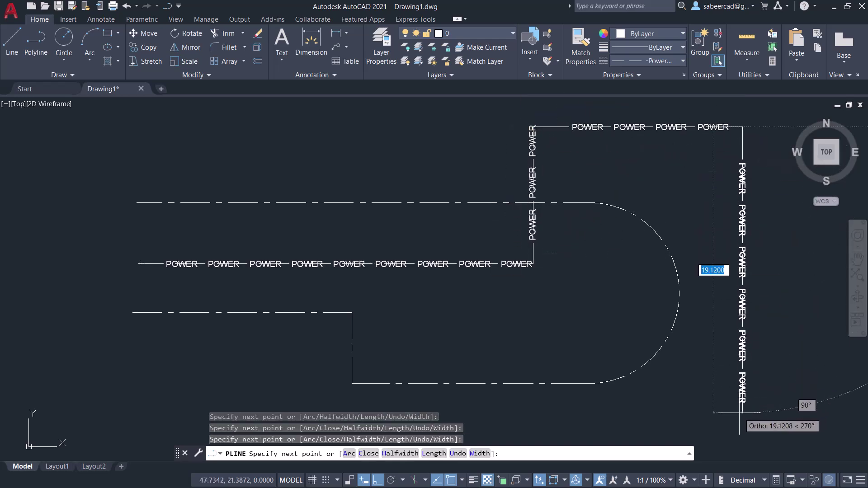
left_click(743, 413)
left_click(469, 413)
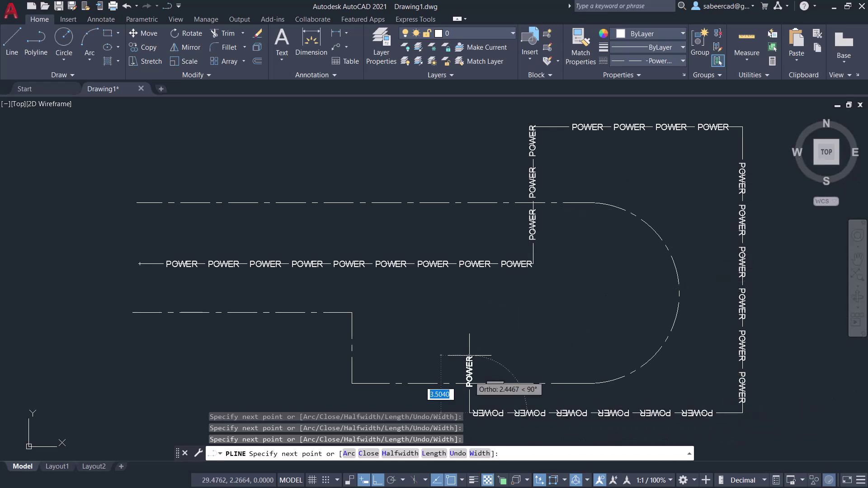
left_click(469, 308)
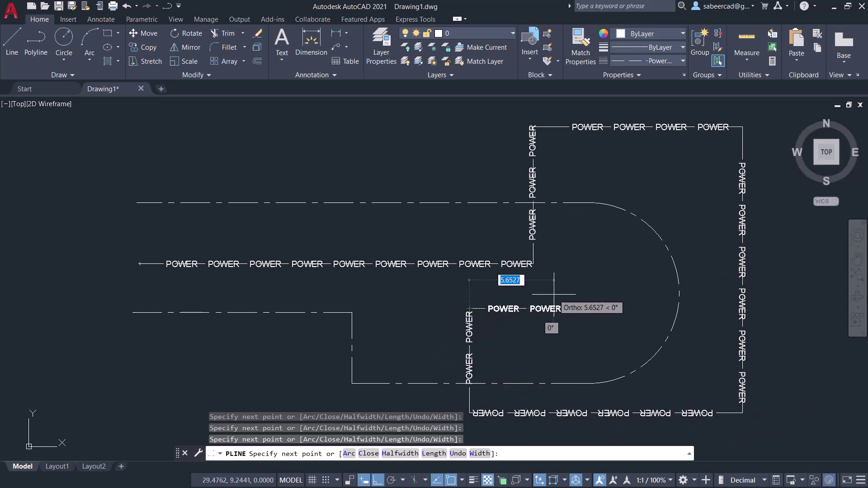
key("Escape")
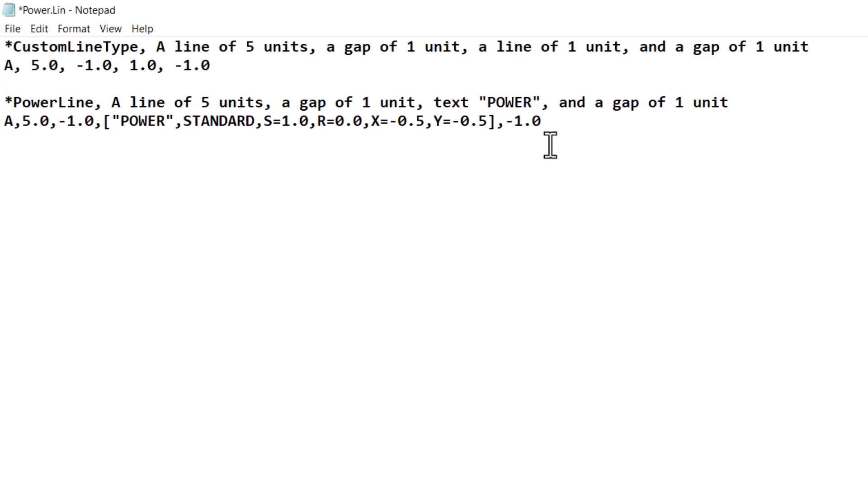
Step: Change the PowerLine definition's final gap from -1.0 to -5.0 and save the file
key("BackSpace")
type("5")
left_click(13, 28)
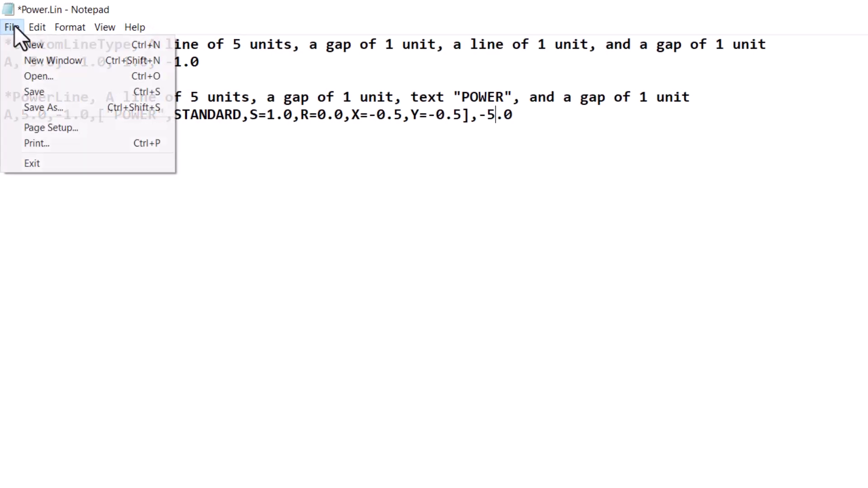
left_click(34, 92)
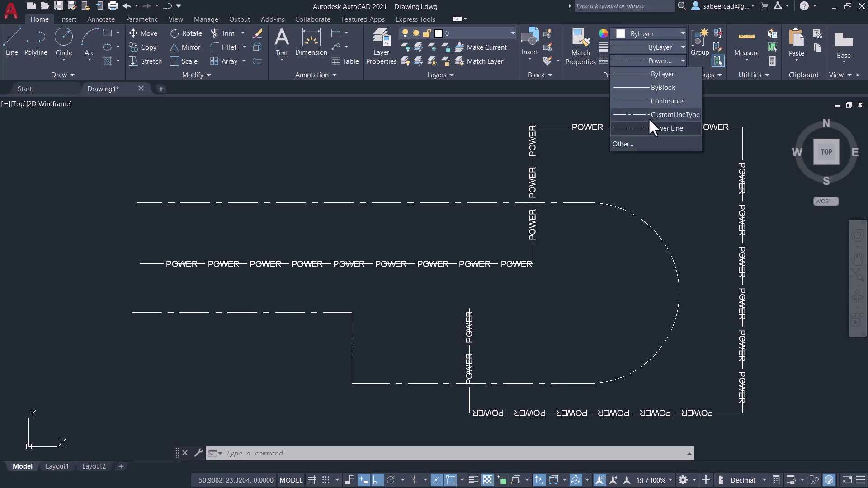
Step: Reload the Power Line linetype from Custom linetype.lin through the Linetype Manager, replacing the old definition
left_click(638, 143)
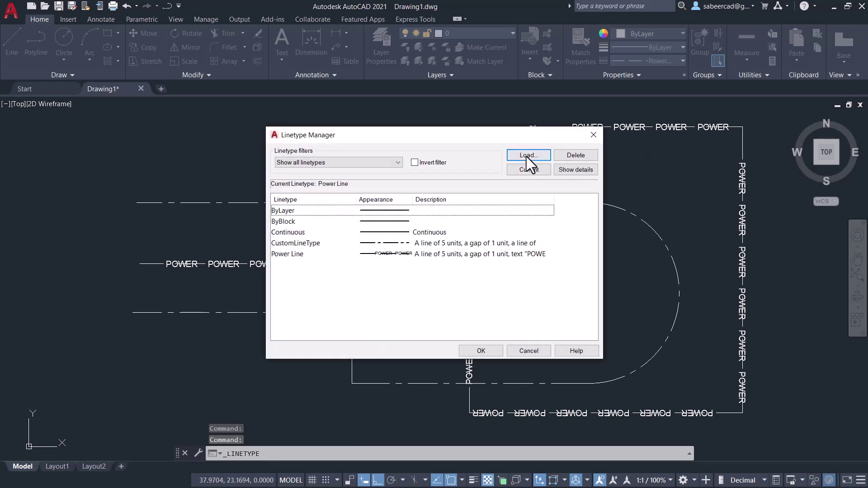
left_click(526, 156)
left_click(337, 182)
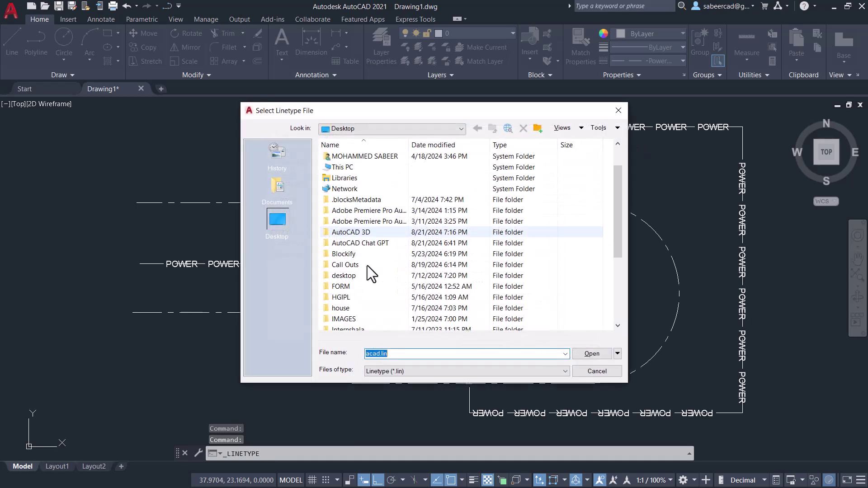
scroll(367, 265, "down", 4)
left_click(375, 319)
left_click(595, 353)
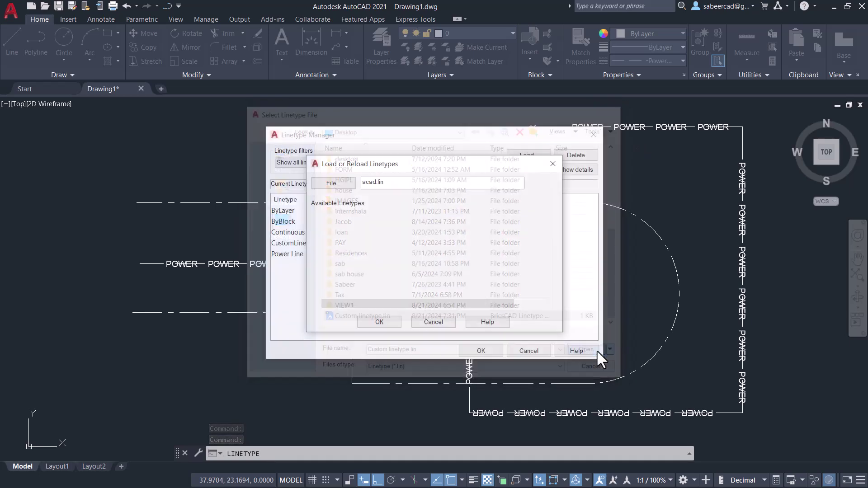
left_click(387, 325)
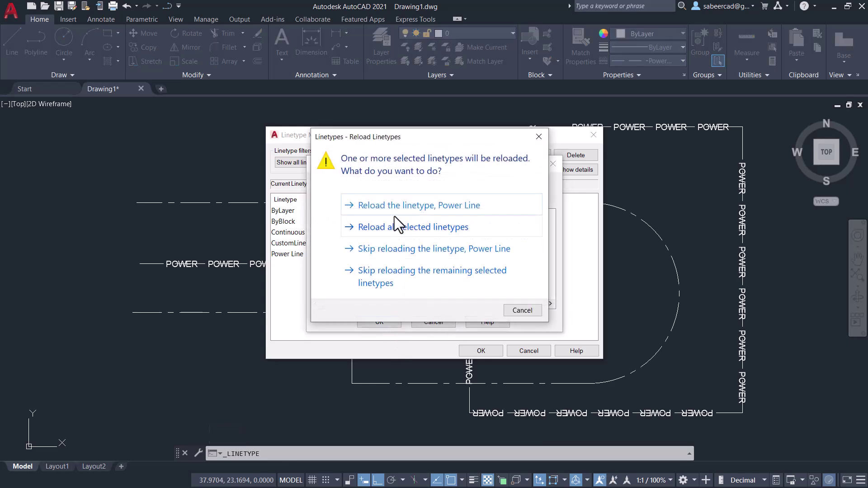
left_click(397, 230)
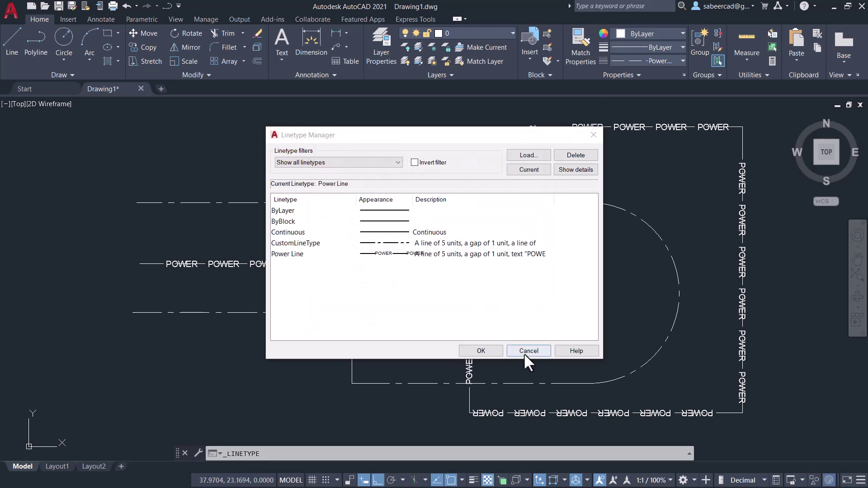
left_click(491, 349)
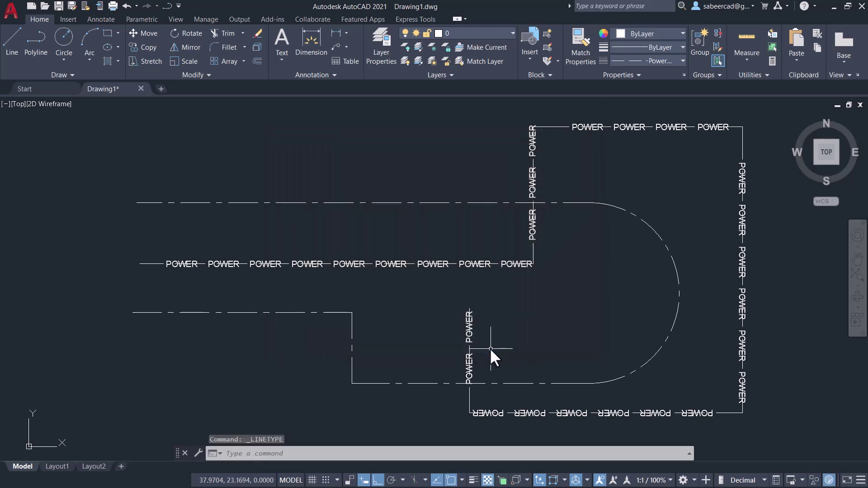
Step: Draw a polyline from upper left across, down, right, up and right, entering 14 for the final segment
left_click(38, 47)
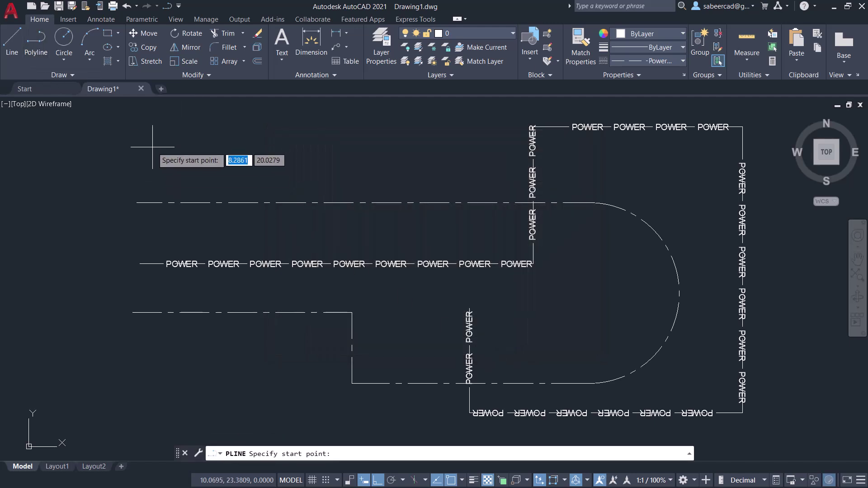
left_click(155, 145)
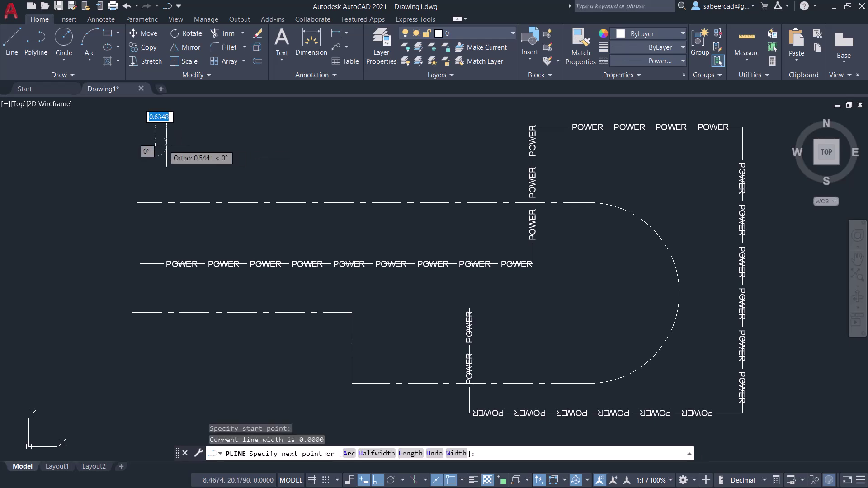
left_click(502, 149)
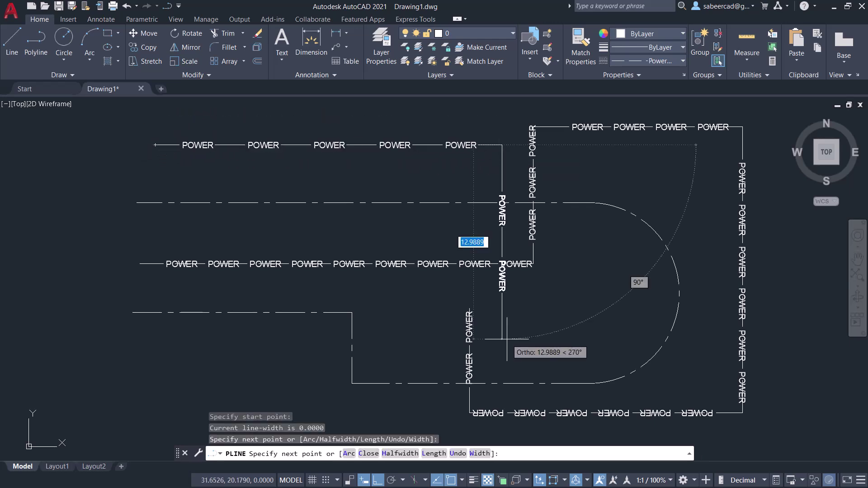
left_click(503, 314)
left_click(636, 314)
left_click(636, 167)
left_click(712, 168)
type("14")
key("Return")
key("Return")
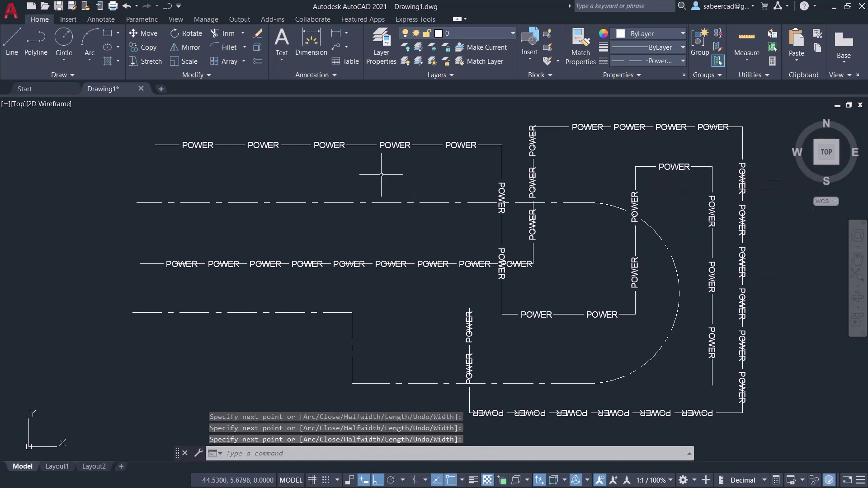